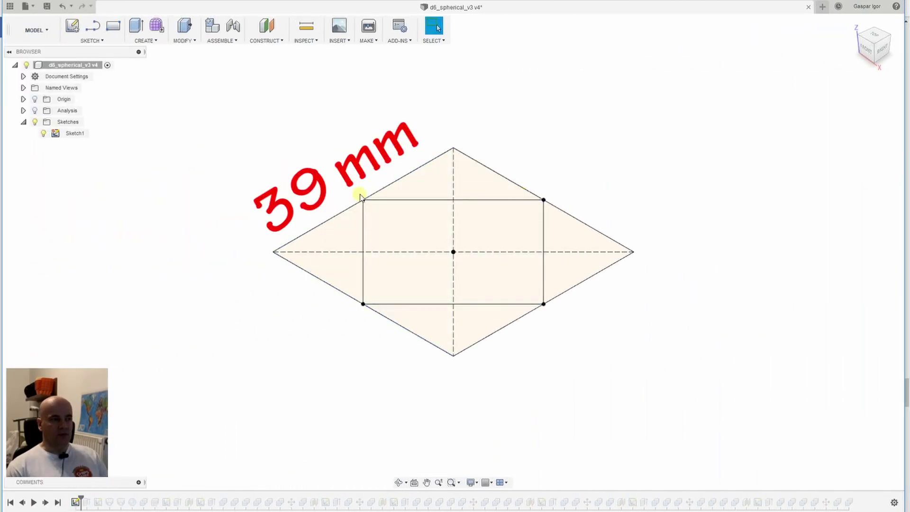
Replay the cube extrude and Sketch14, checking the cube body from a near-front angle.
click(45, 502)
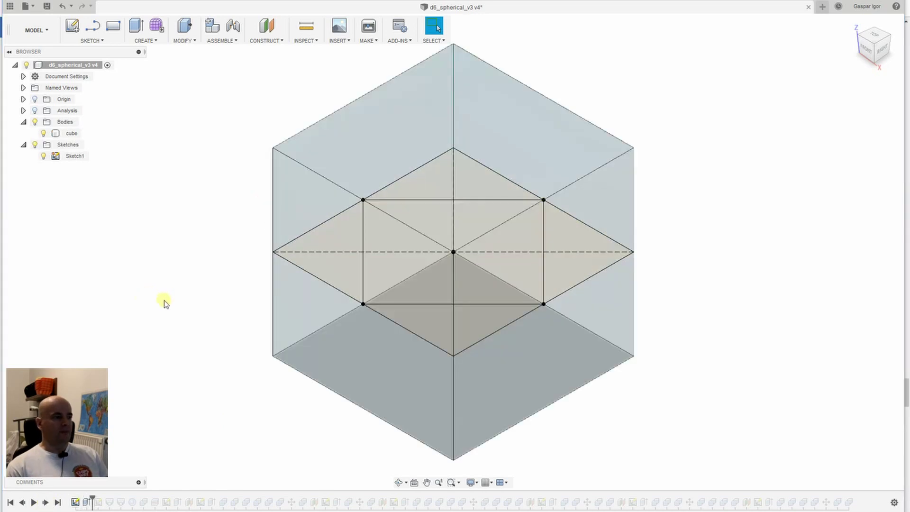
click(45, 502)
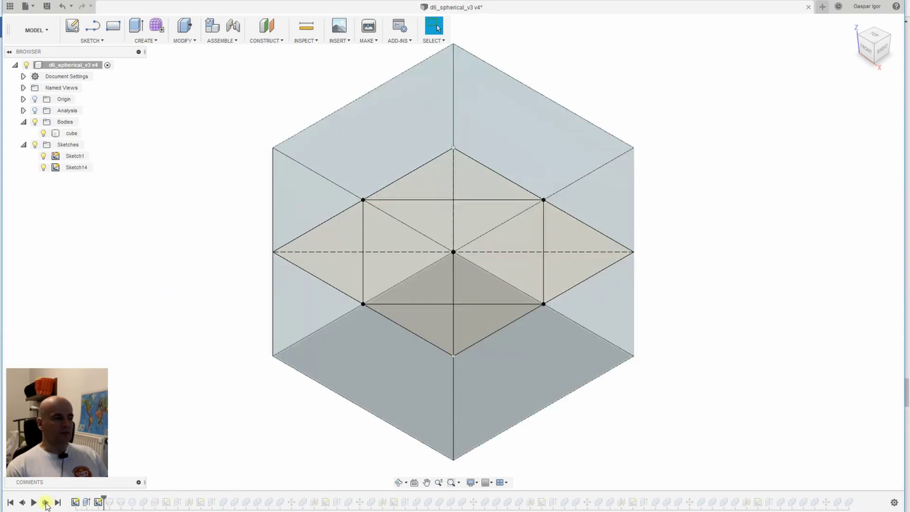
shift+middle_drag(215, 347, 231, 313)
click(463, 122)
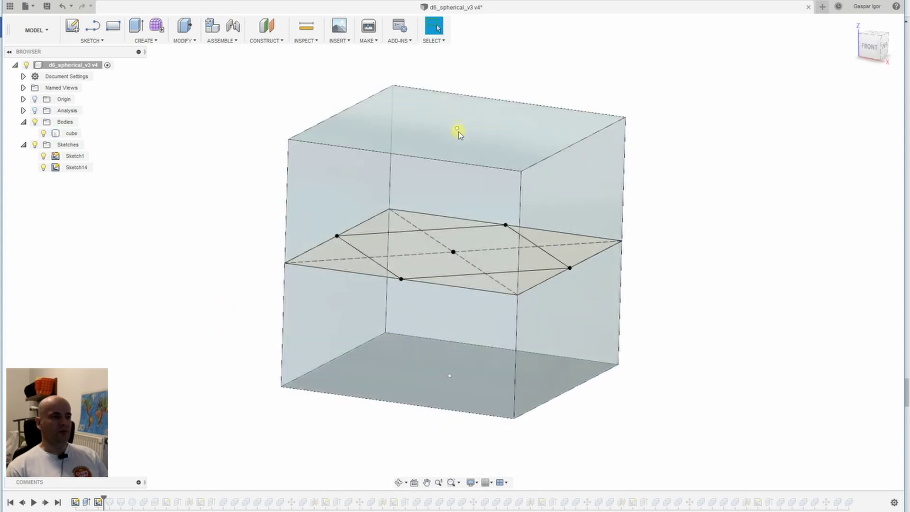
click(198, 198)
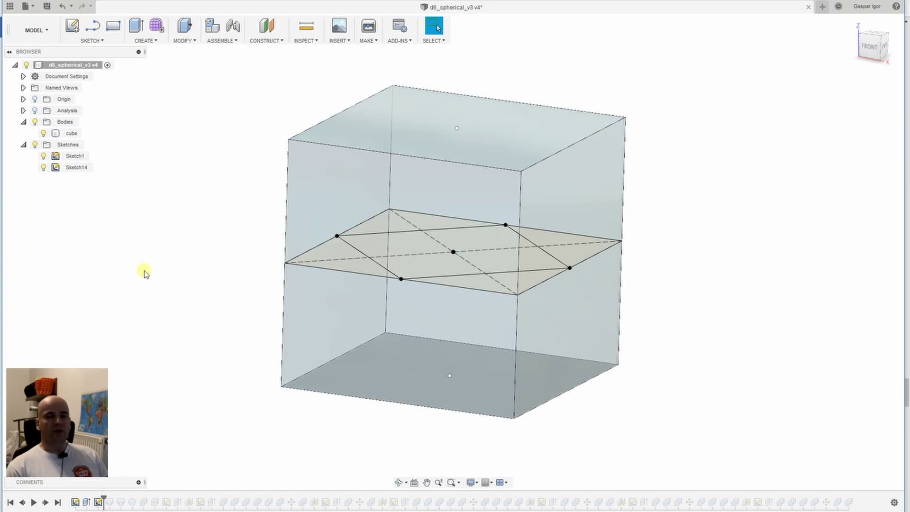
Replay both pyramid features to form the Body28 octahedron inside the cube.
click(46, 504)
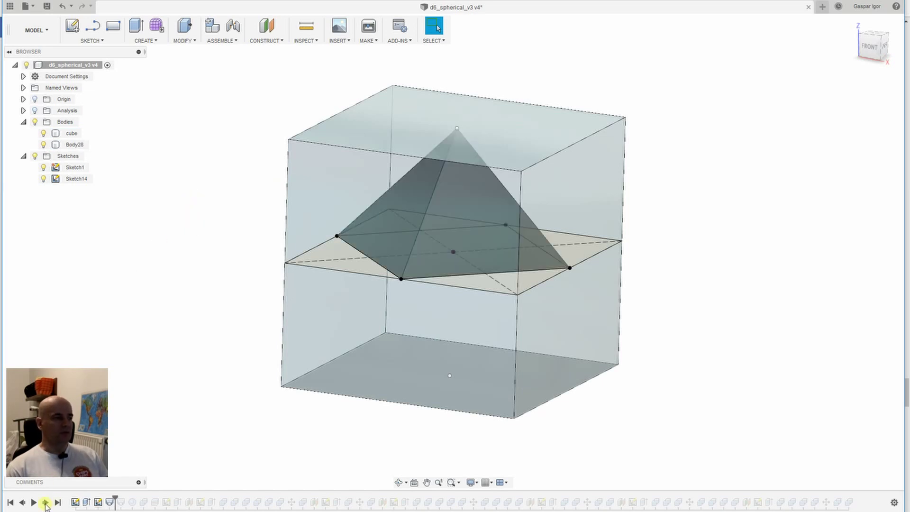
click(45, 503)
shift+middle_drag(201, 350, 212, 366)
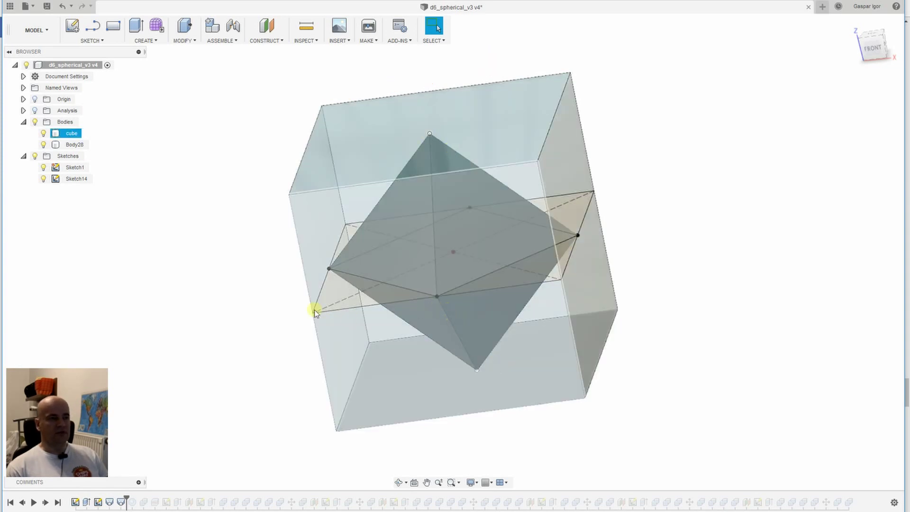
Hide the cube, replay the sphere and split into hemis1 and hemis2, then hide Sketch1 to view the cavity.
click(43, 133)
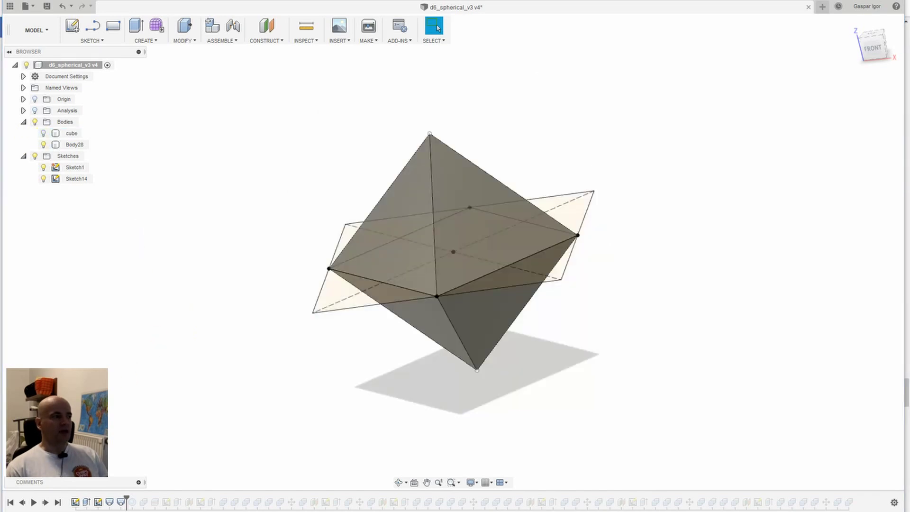
click(46, 503)
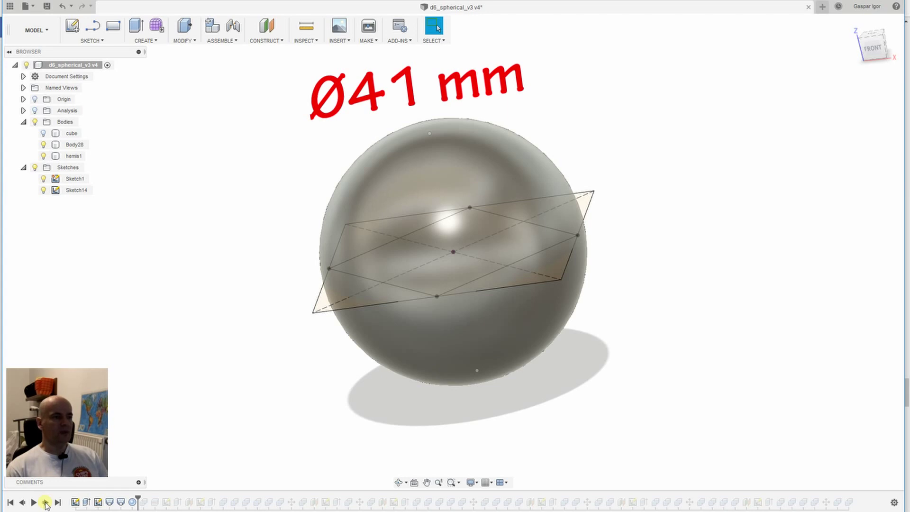
click(45, 502)
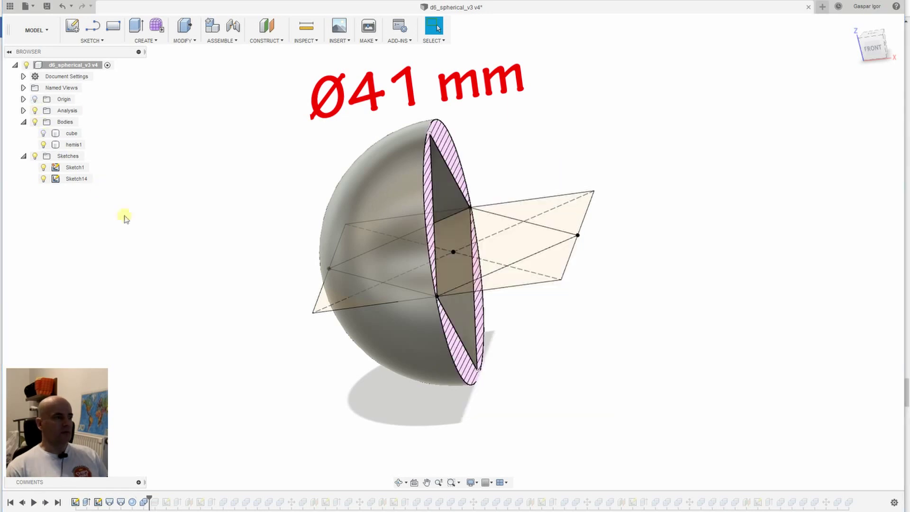
shift+middle_drag(122, 213, 618, 350)
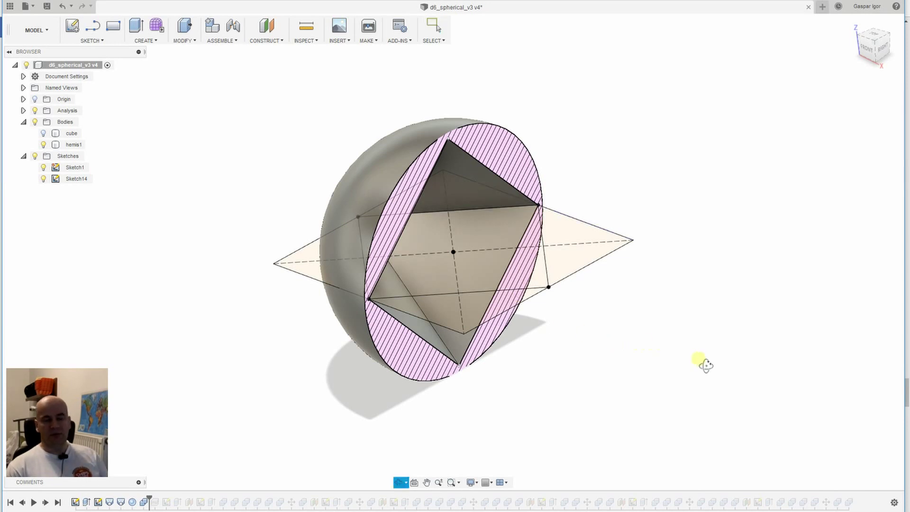
mouse_move(700, 362)
shift+middle_down()
mouse_move(652, 349)
mouse_move(664, 325)
mouse_move(678, 339)
shift+middle_up()
click(44, 168)
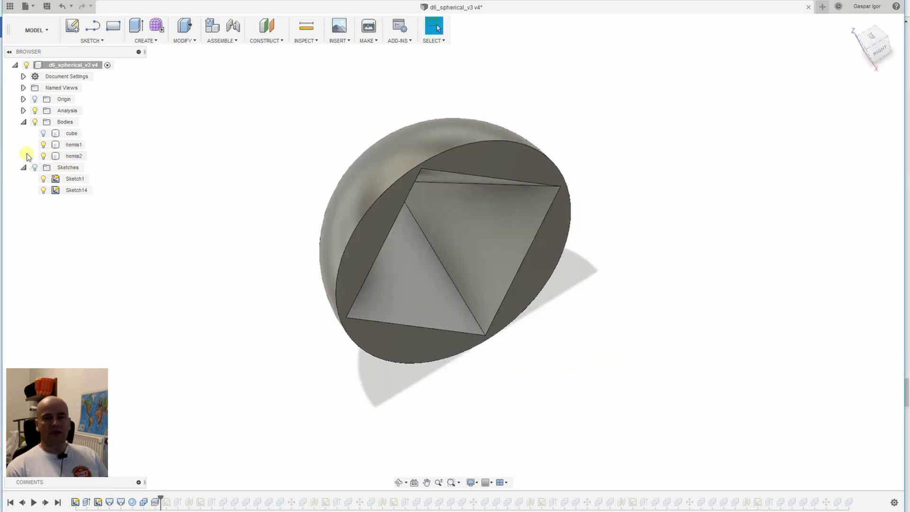
Turn off the section analysis and hemis2, then replay Sketch16 and the four Ø4 x 5 mm pin holes.
click(34, 110)
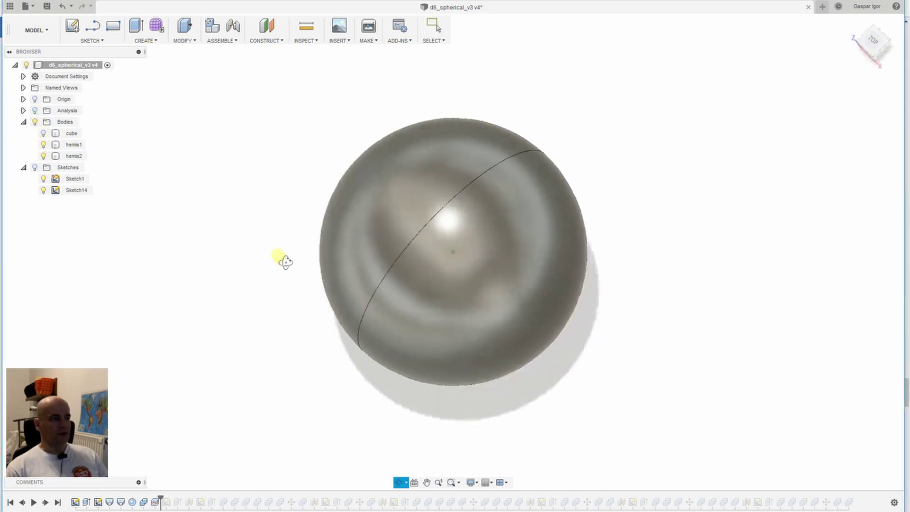
click(43, 156)
click(45, 502)
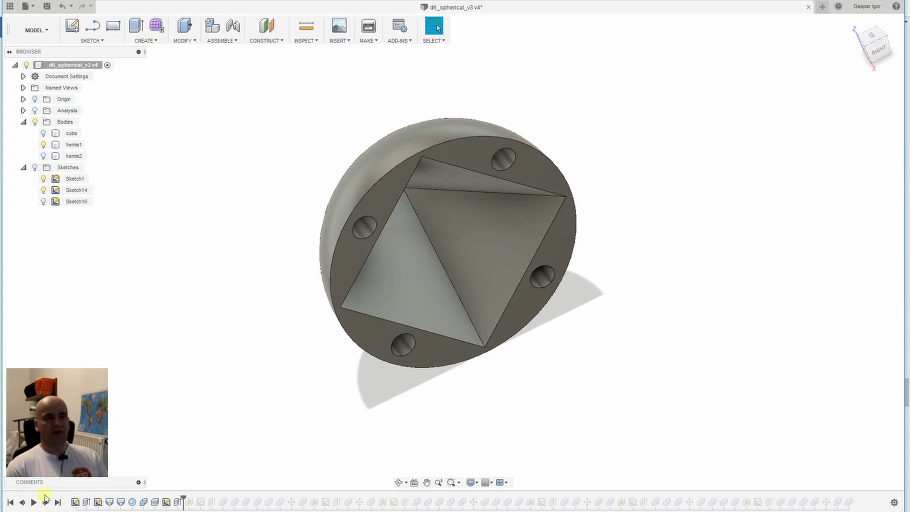
shift+middle_drag(229, 354, 285, 348)
Replay the construction geometry and Sketch17, then view hemis1's dome from the left.
click(45, 503)
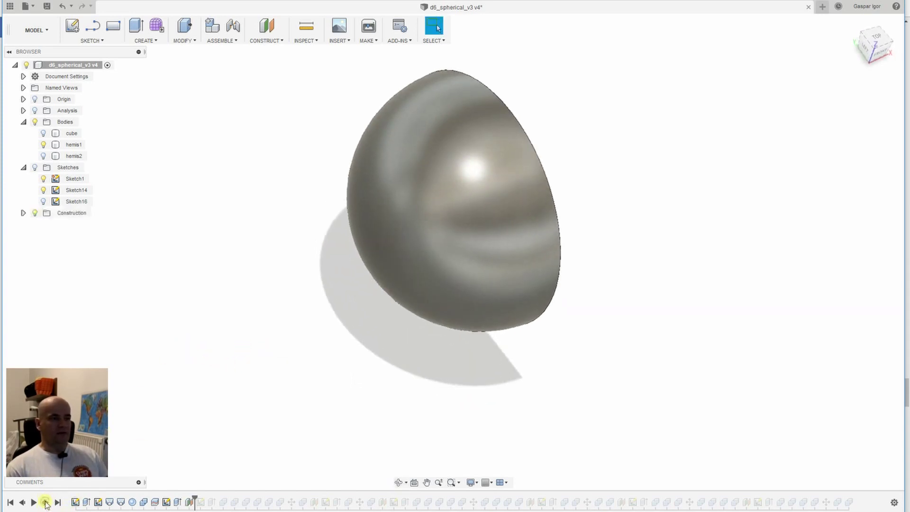
click(45, 503)
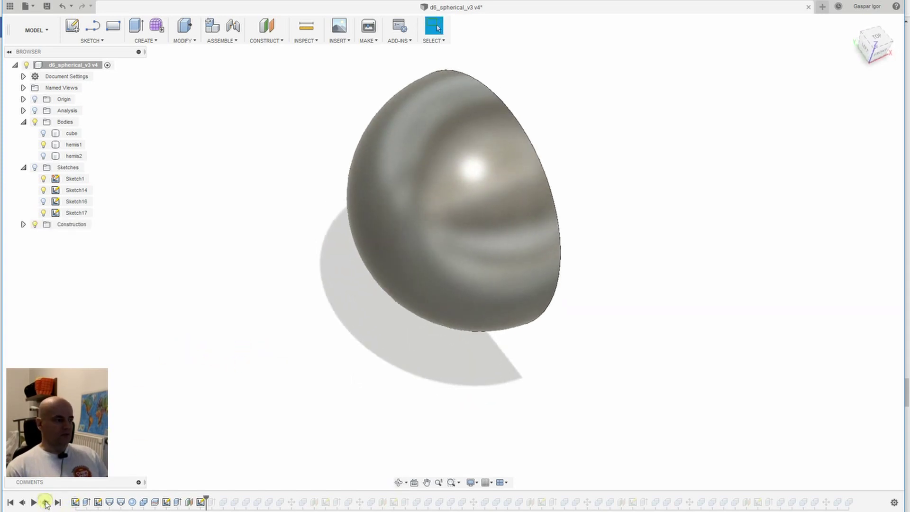
click(33, 167)
shift+middle_drag(234, 331, 264, 321)
click(384, 261)
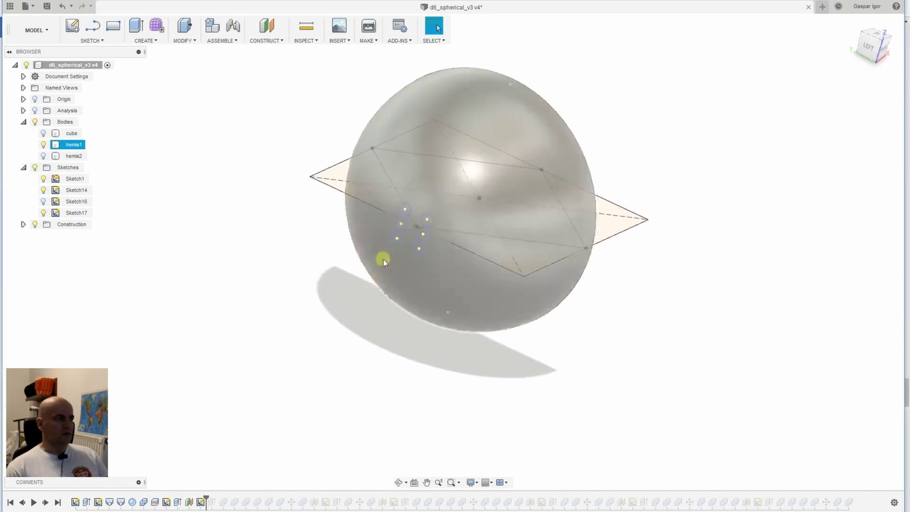
scroll(402, 222, up, 5)
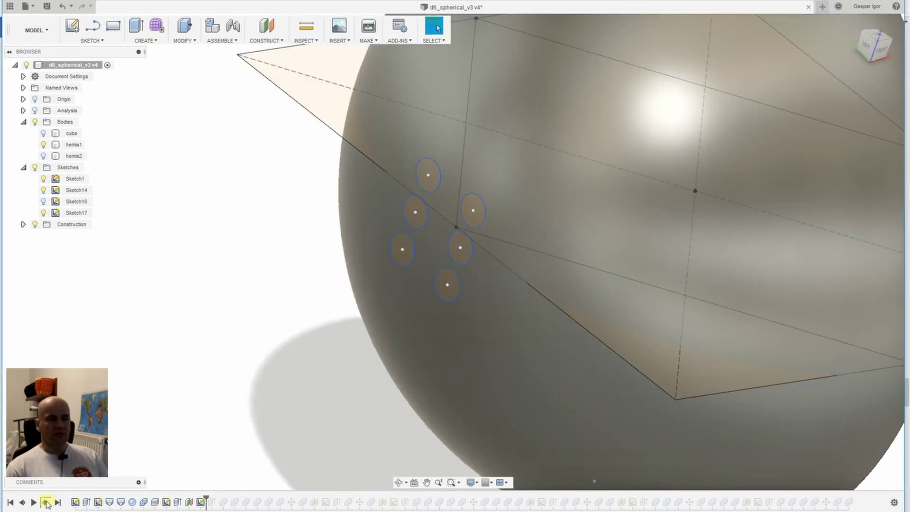
Replay the dot cylinder extrusion, briefly hiding hemis1 to see the cylinders edge-on.
click(46, 503)
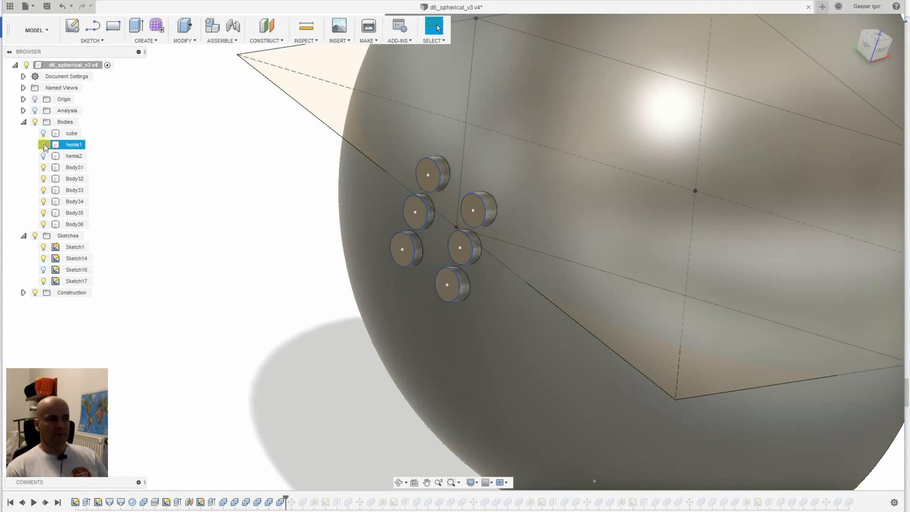
click(43, 145)
shift+middle_drag(330, 255, 293, 248)
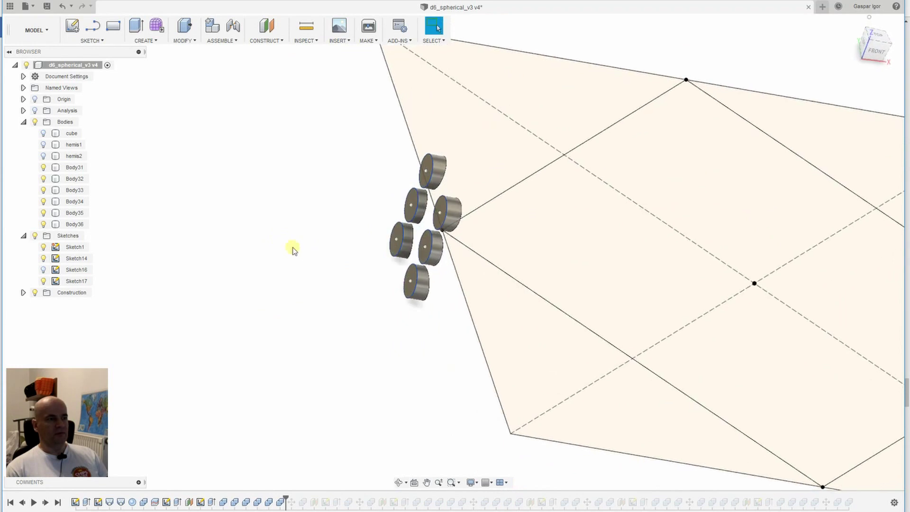
click(43, 144)
Cut the number dot holes into the sphere and turn six dot holes toward the camera.
click(46, 503)
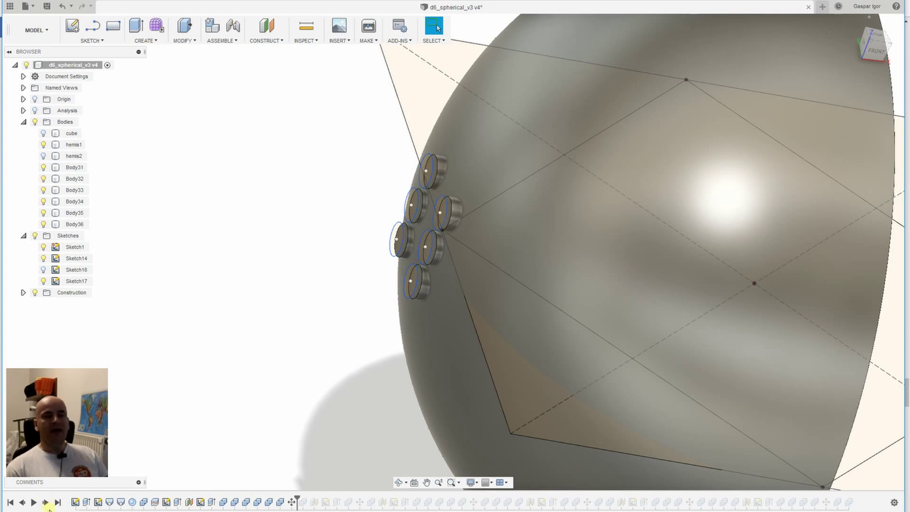
click(45, 503)
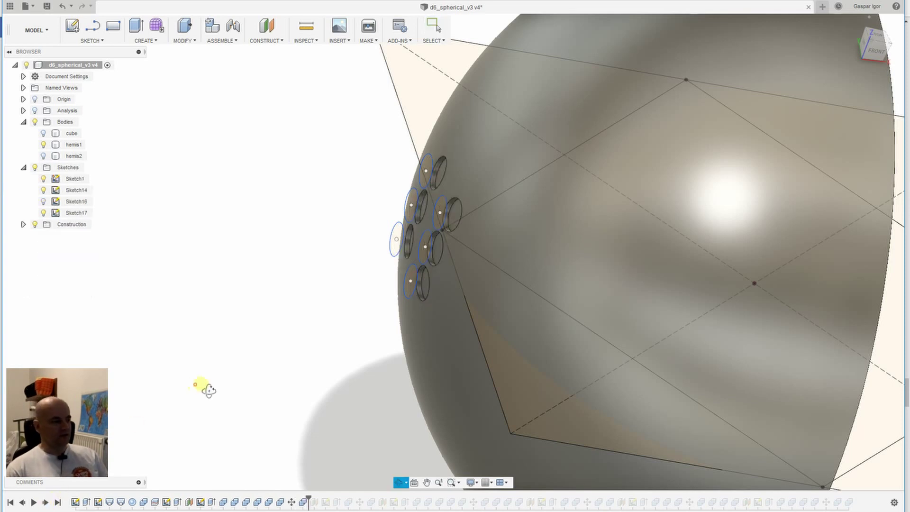
shift+middle_drag(203, 386, 227, 384)
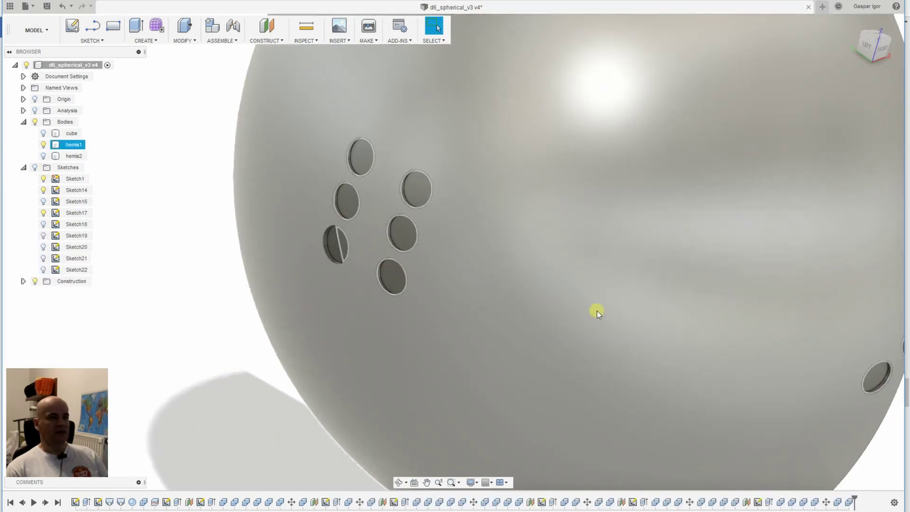
scroll(597, 319, up, 2)
scroll(597, 318, down, 6)
click(266, 278)
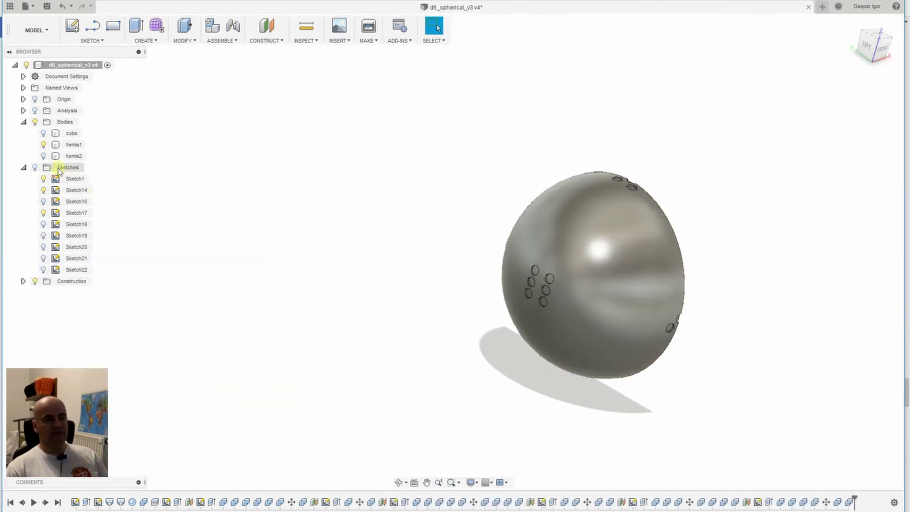
Show hemis2 again so the full 41 mm sphere appears, viewed toward its top.
click(43, 156)
click(640, 339)
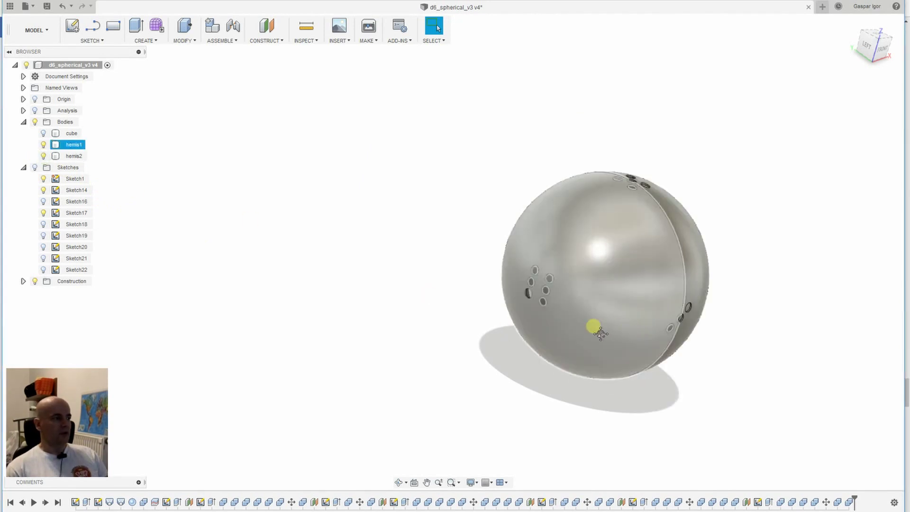
scroll(544, 321, down, 1)
scroll(544, 321, up, 4)
click(756, 322)
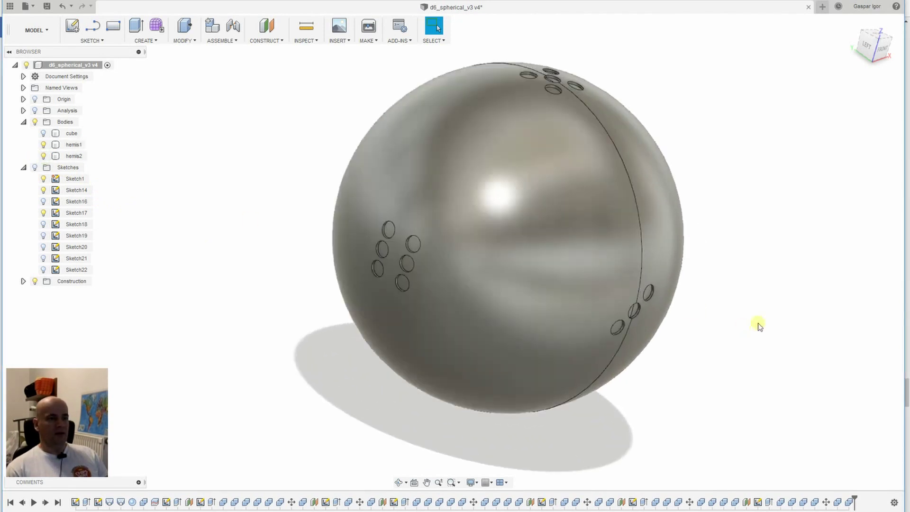
shift+middle_drag(757, 322, 659, 353)
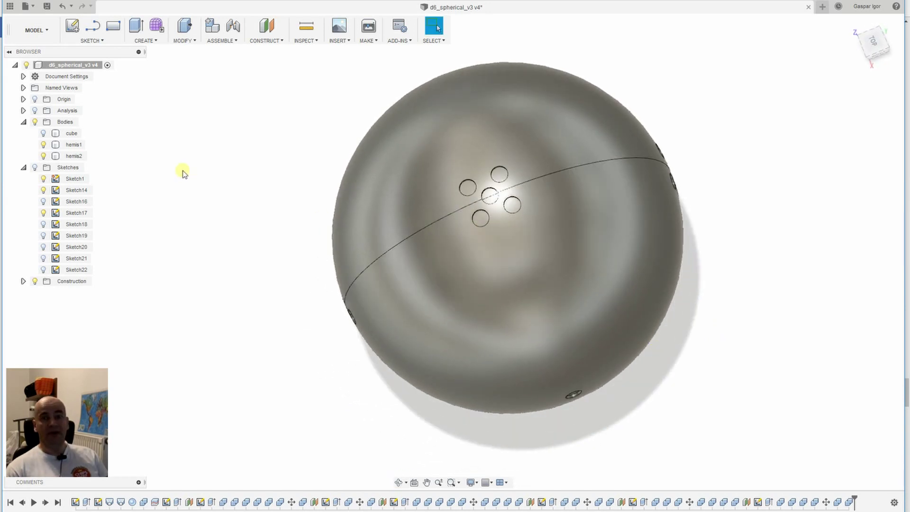
Hide hemis2 to inspect hemis1's flat face, then show only hemis2.
click(43, 156)
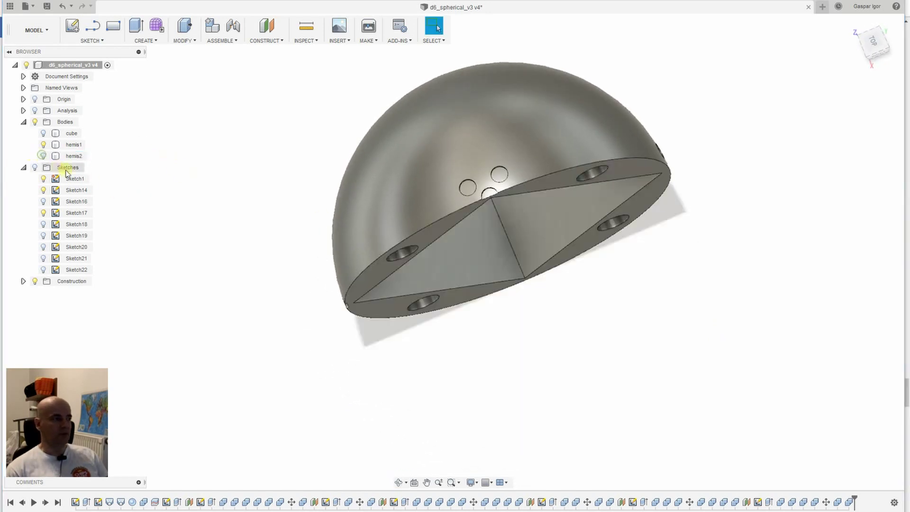
shift+middle_drag(261, 266, 309, 272)
click(56, 156)
click(43, 156)
click(43, 144)
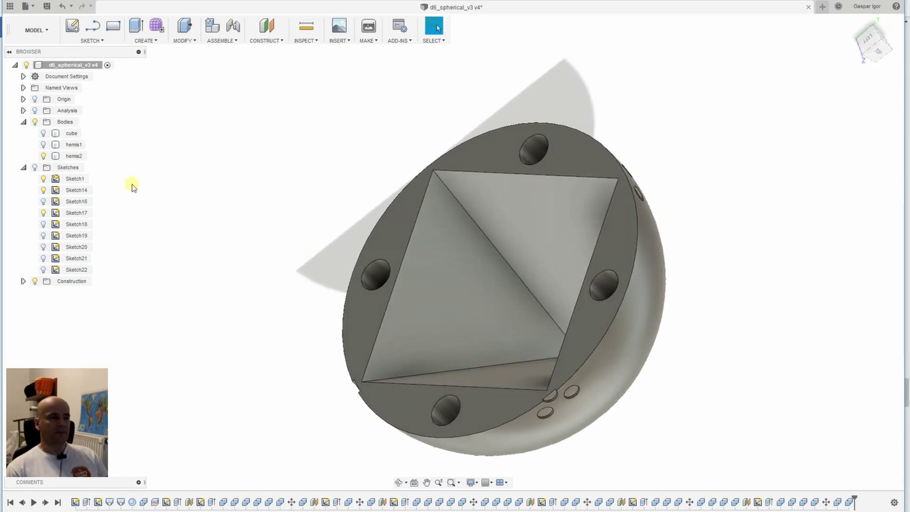
Orbit and pan hemis2 to inspect its rim and dome.
shift+middle_drag(269, 203, 310, 262)
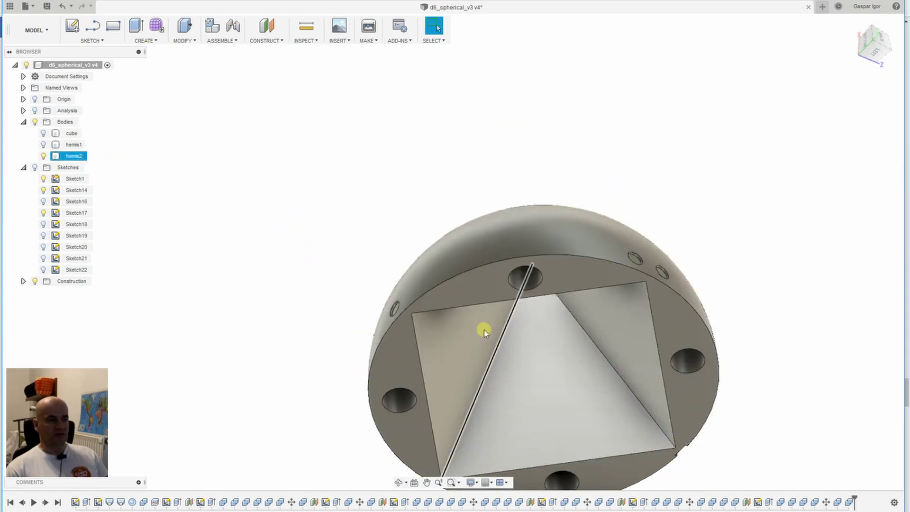
middle_drag(528, 361, 489, 282)
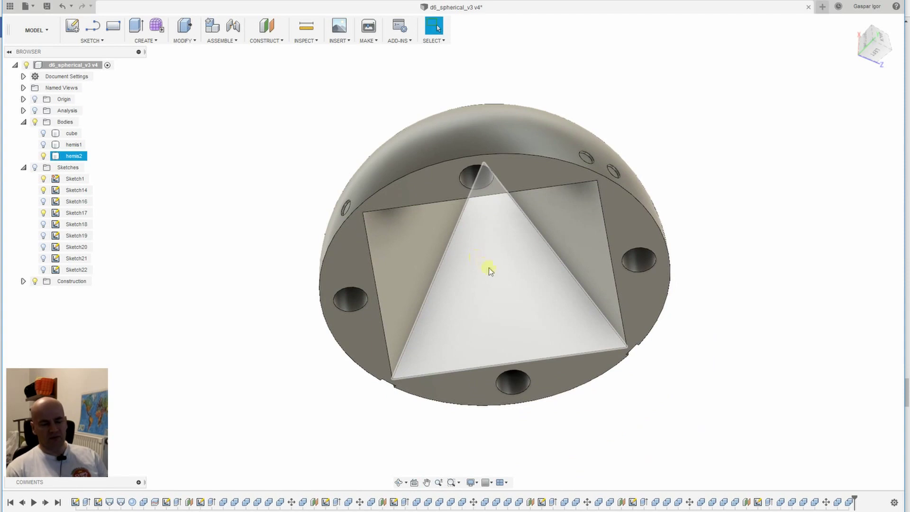
key(Escape)
shift+middle_drag(744, 235, 736, 300)
click(542, 169)
click(676, 218)
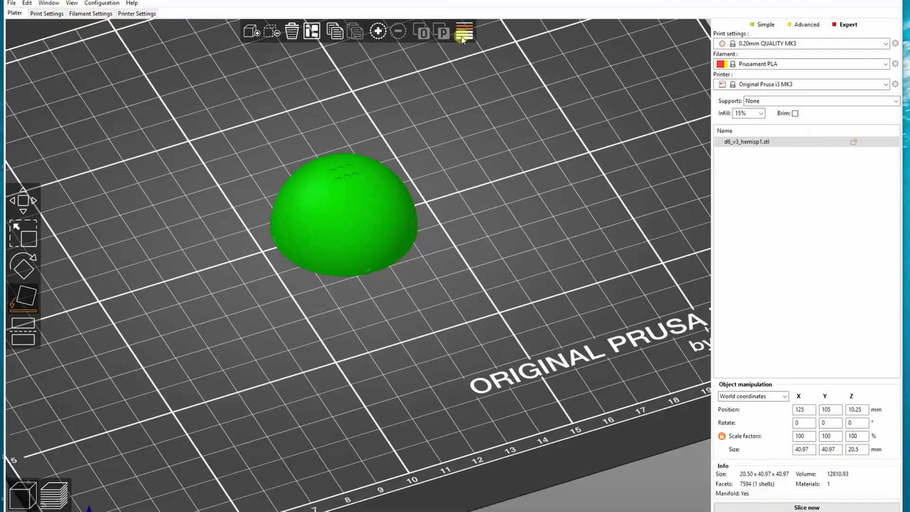
In PrusaSlicer, enable variable layer height with finer layers at the dome top and slice.
click(464, 31)
mouse_move(694, 43)
mouse_down()
mouse_move(682, 54)
mouse_move(677, 197)
mouse_move(687, 477)
mouse_move(687, 175)
mouse_move(651, 21)
mouse_up()
click(806, 506)
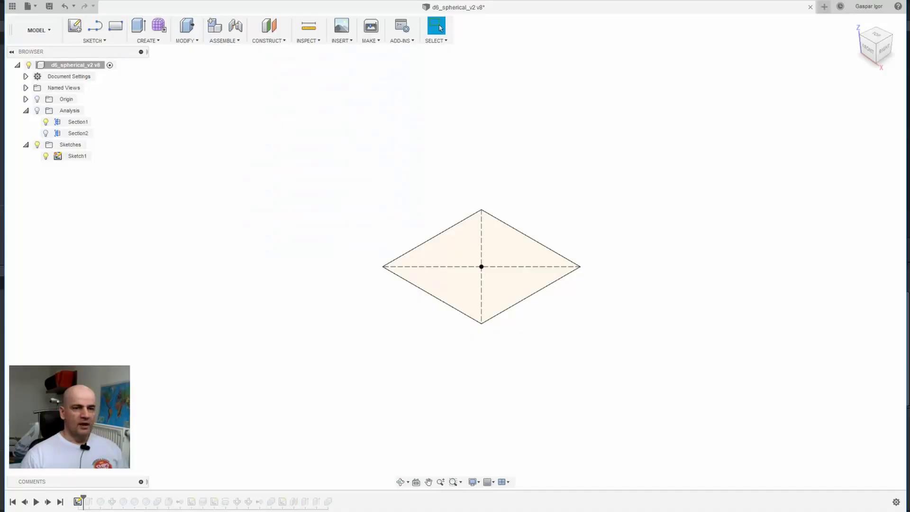
Replay the 20 mm cube and its six Ø17 mm face spheres, then view them from behind.
click(48, 502)
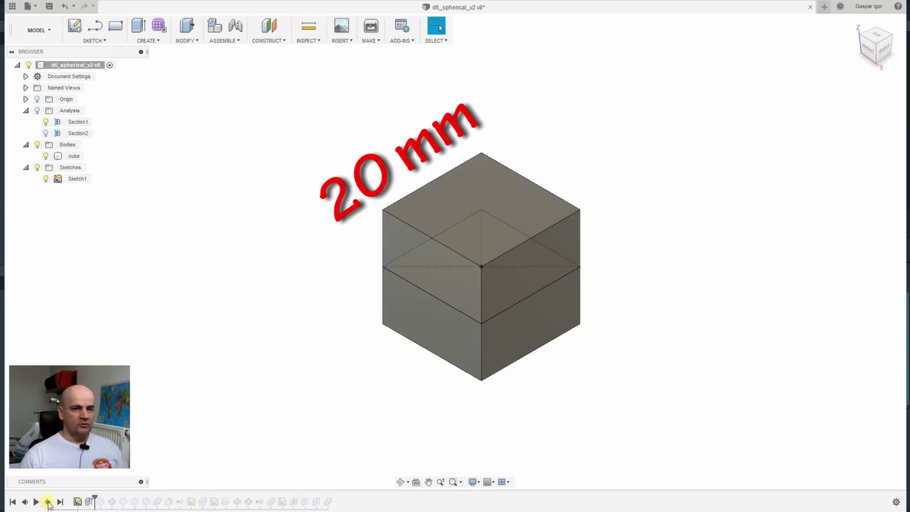
click(48, 503)
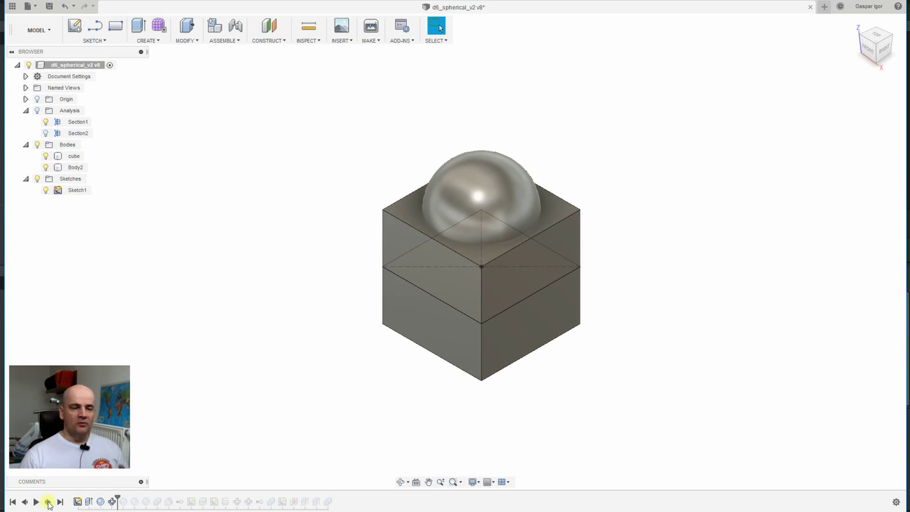
click(48, 503)
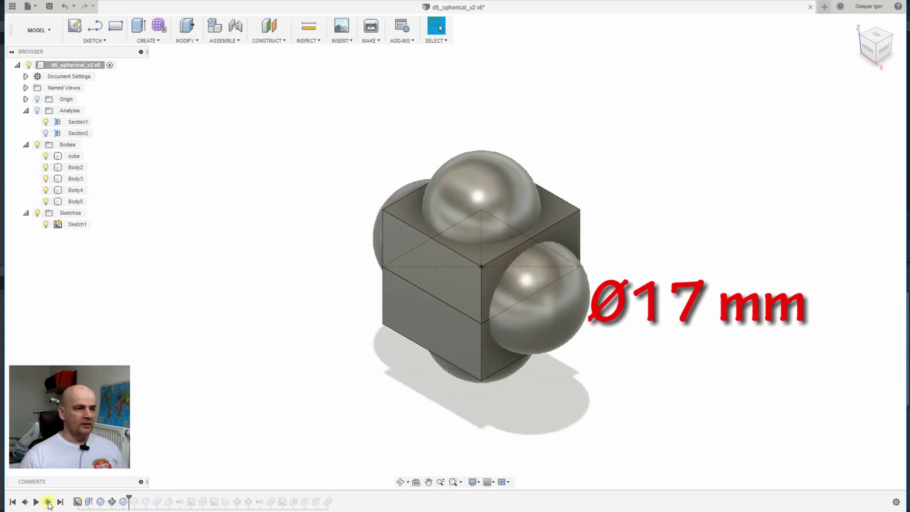
click(48, 503)
click(48, 503)
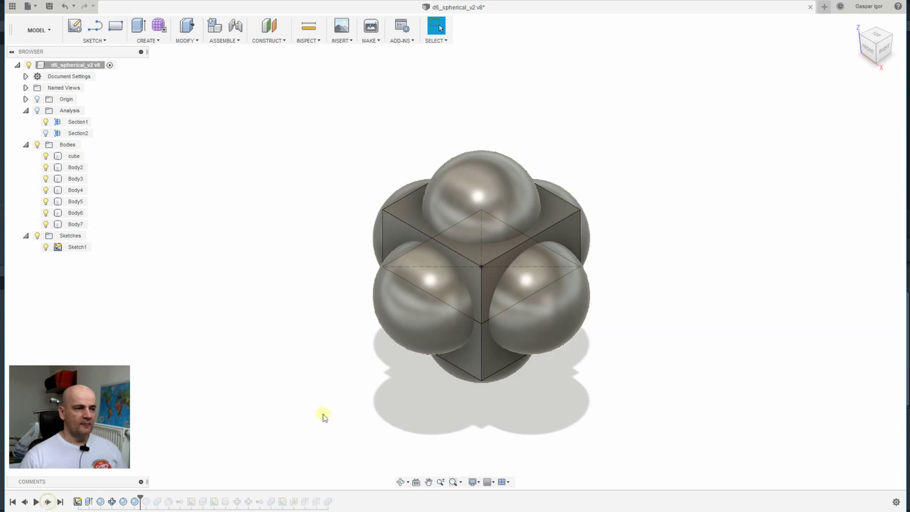
shift+middle_drag(594, 375, 571, 360)
Replay the Ø41 mm outer sphere and the Combine cut, and turn on the section analysis.
click(47, 502)
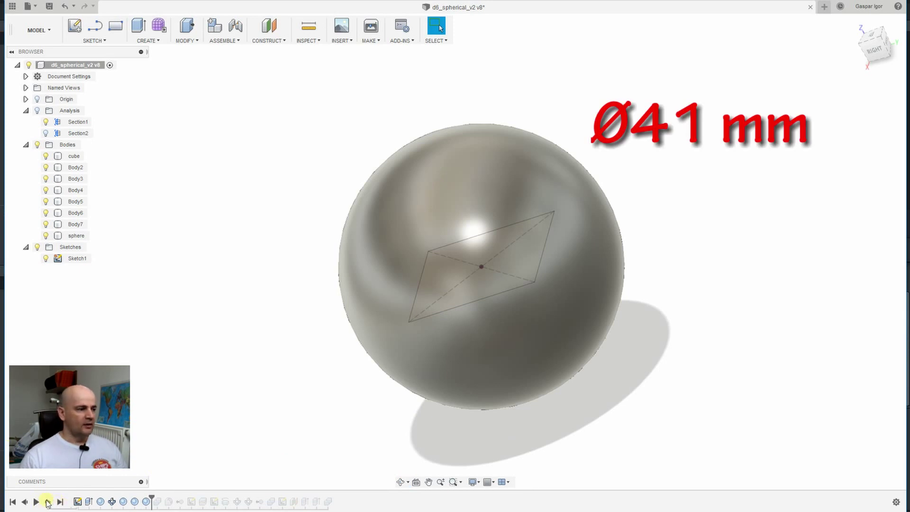
click(46, 502)
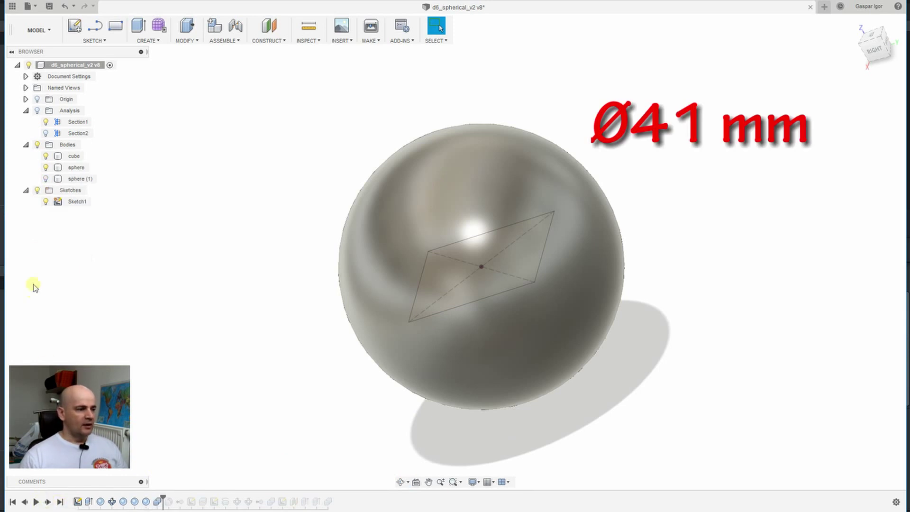
click(44, 134)
click(37, 111)
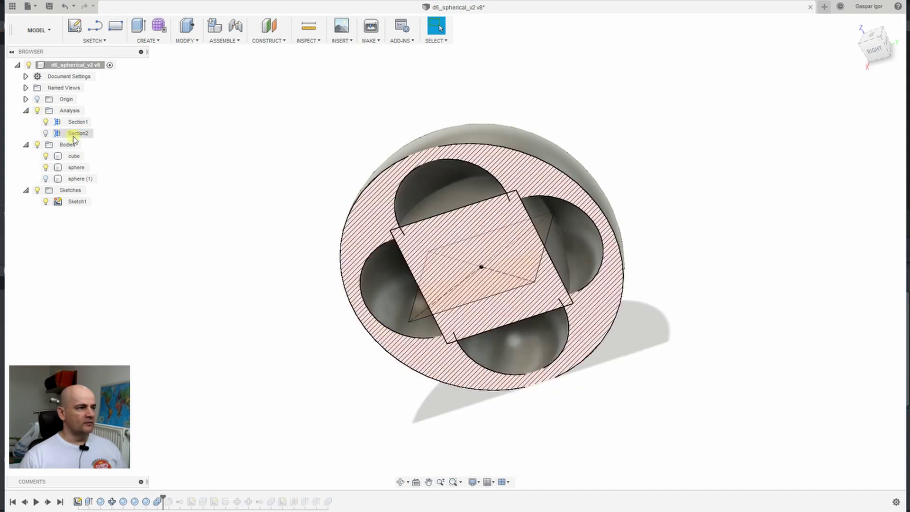
Hide the cube and all sketches, then replay the Ø5 mm fillet on the cavity edges.
click(74, 156)
key(v)
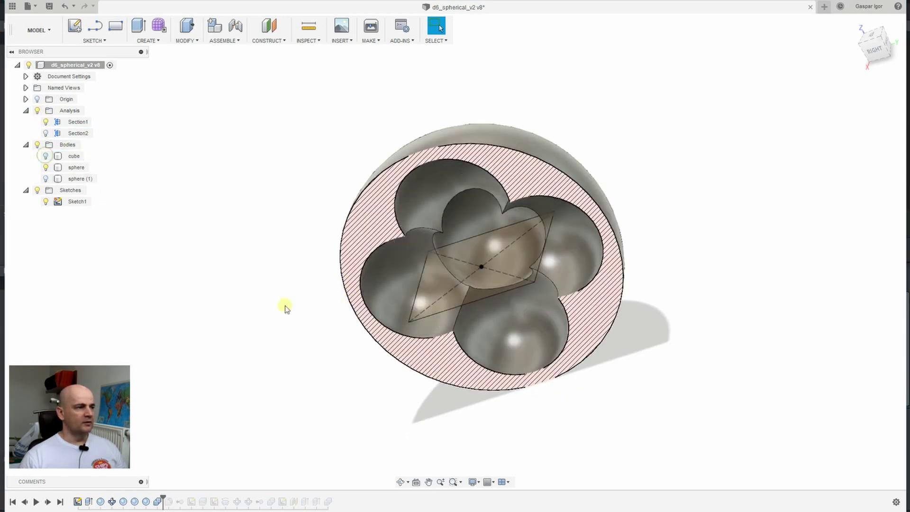
shift+middle_drag(298, 337, 310, 322)
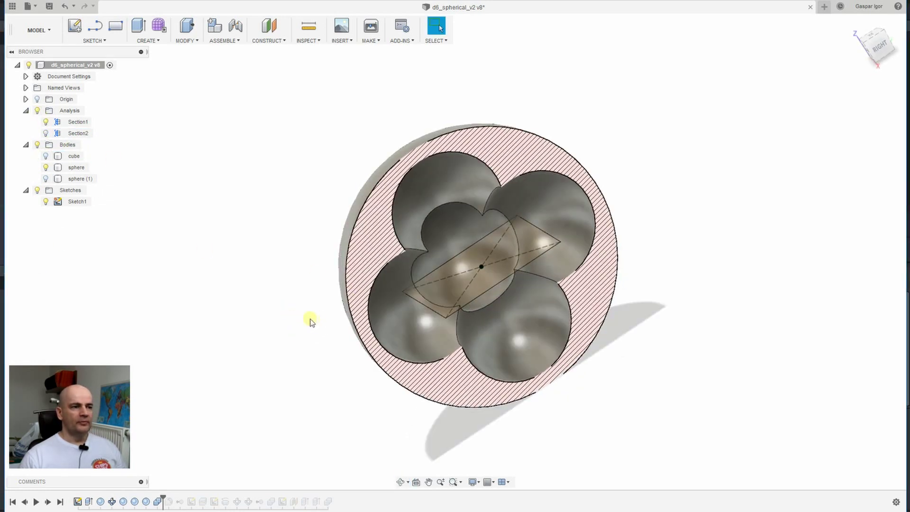
click(37, 190)
mouse_move(286, 329)
shift+middle_down()
mouse_move(288, 292)
mouse_move(278, 329)
shift+middle_up()
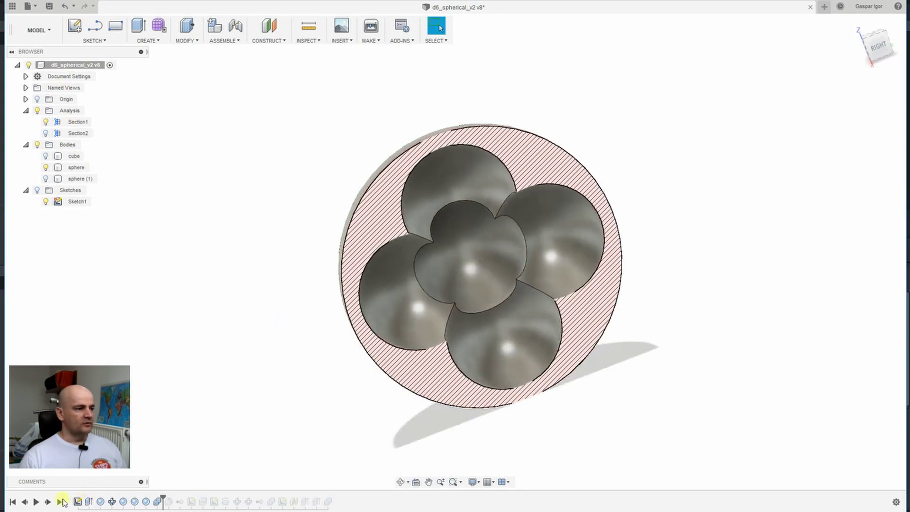
click(48, 502)
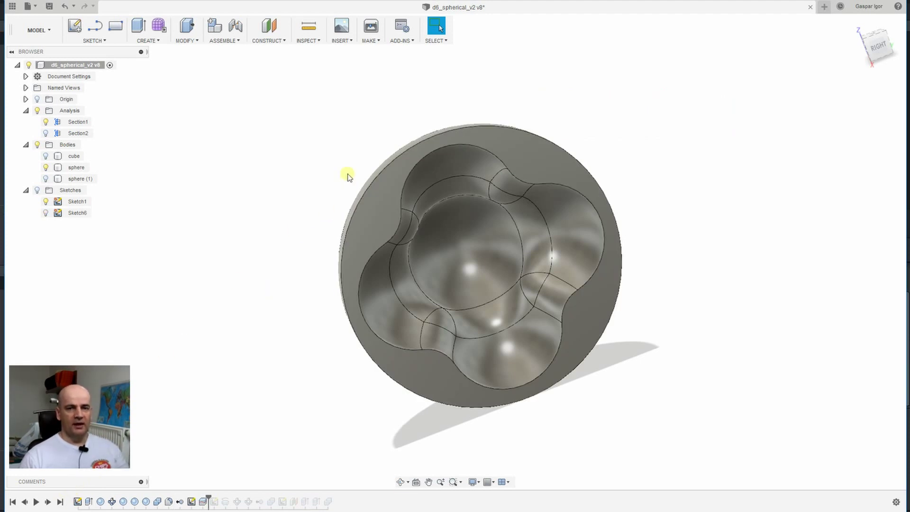
Replay the hemisphere split and the cone-shaped cavity cuts.
mouse_move(348, 170)
shift+middle_down()
mouse_move(413, 199)
mouse_move(349, 214)
mouse_move(340, 201)
shift+middle_up()
click(48, 501)
click(47, 502)
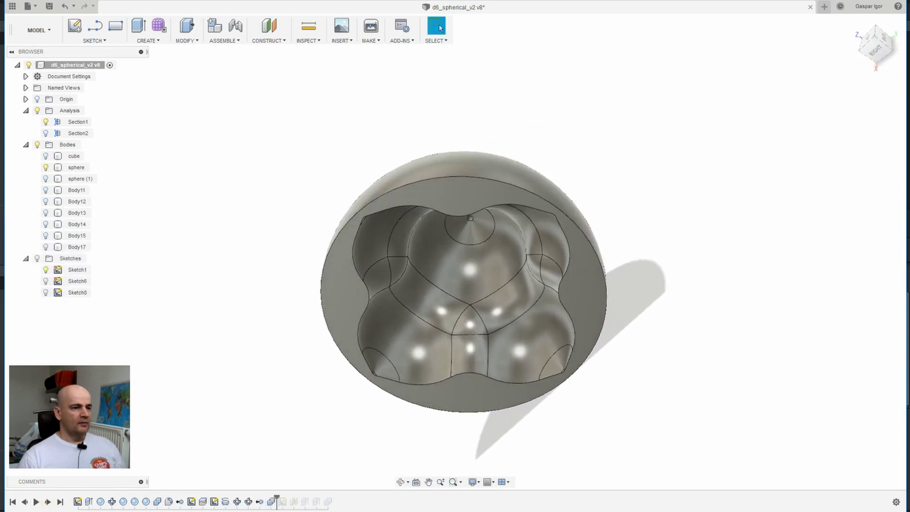
click(398, 370)
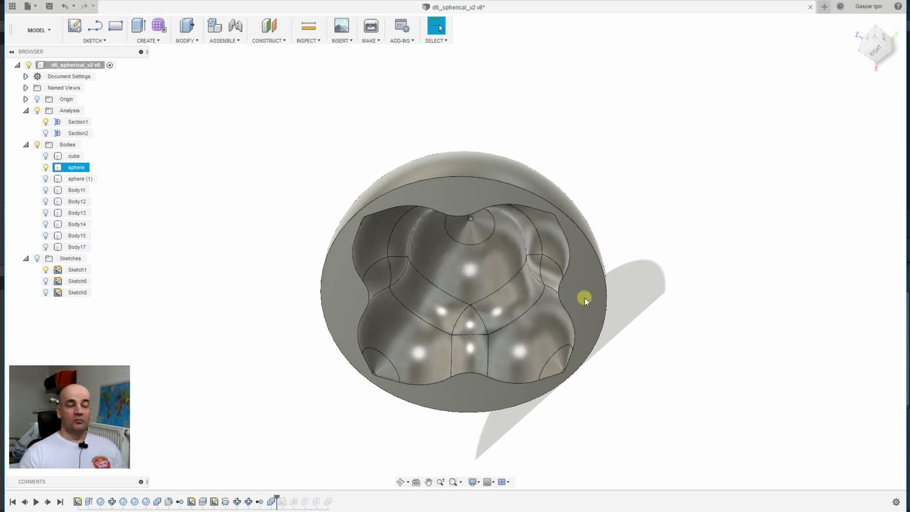
Replay Sketch7, the construction geometry and four pin holes around the flat rim.
click(48, 502)
click(48, 502)
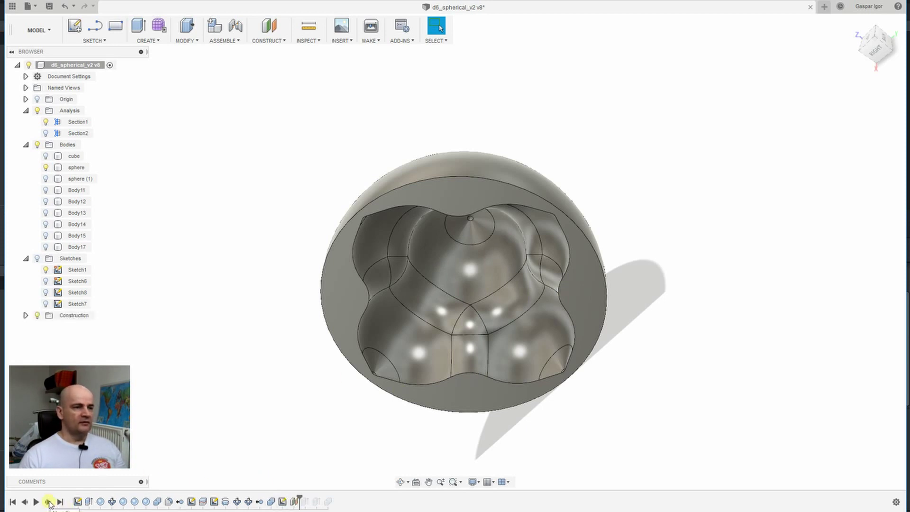
click(48, 502)
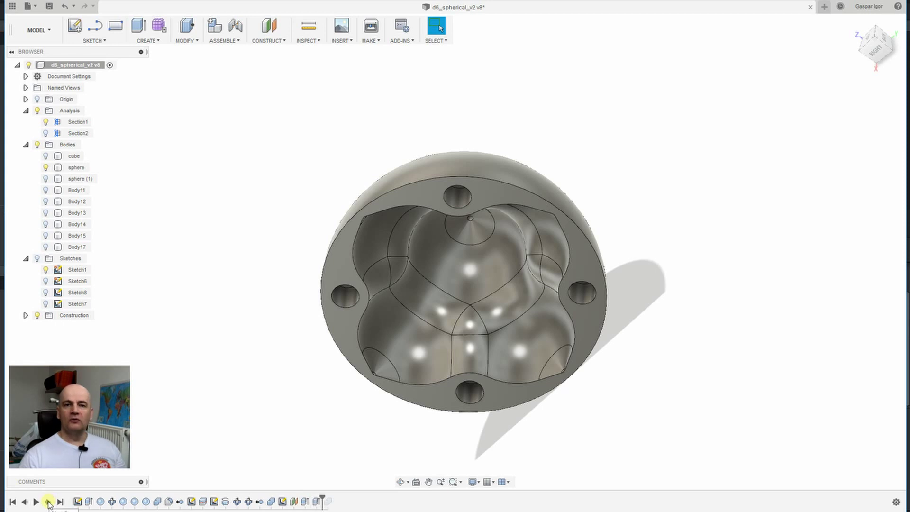